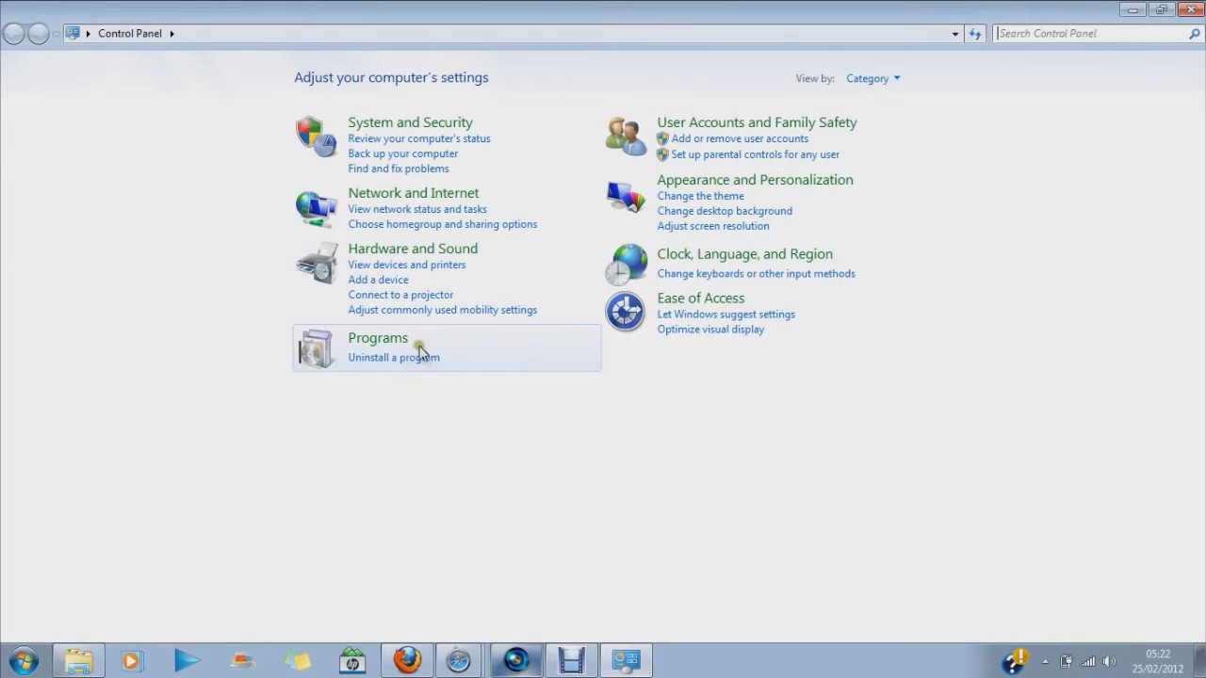
- Open the list of installed programs and check the uninstall options for Microsoft Visual Studio 2010 Tools for Office Runtime
left_click(424, 357)
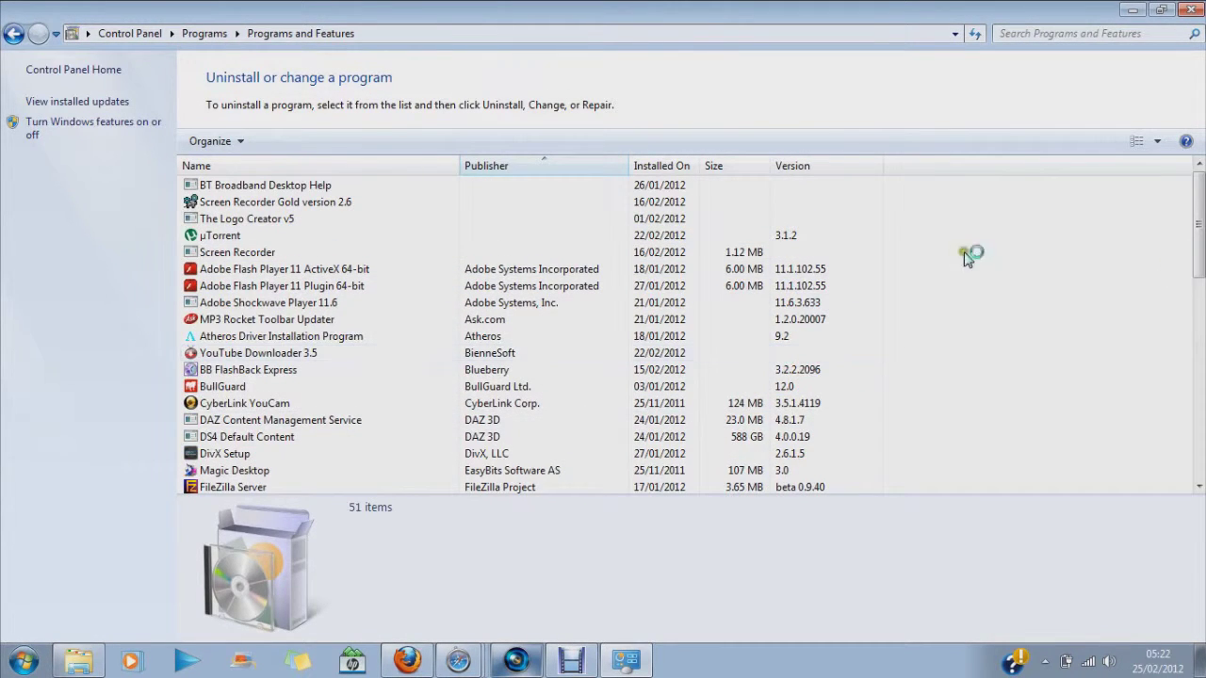
left_click(1199, 328)
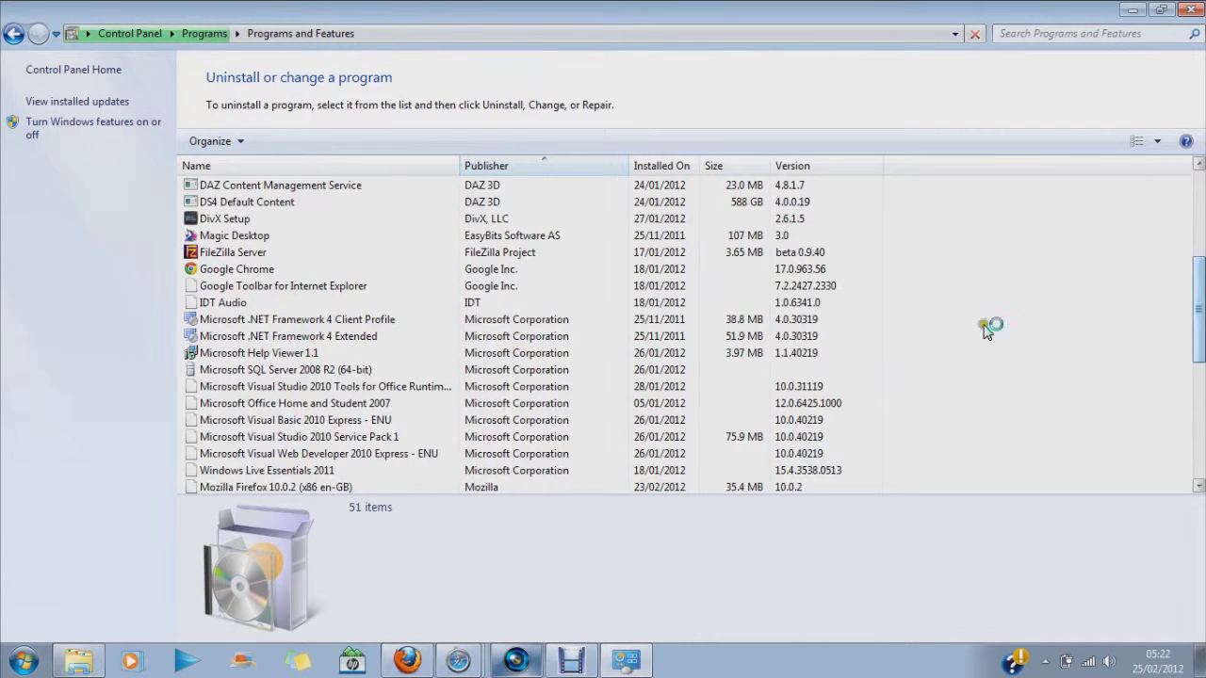
left_click(477, 386)
right_click(475, 389)
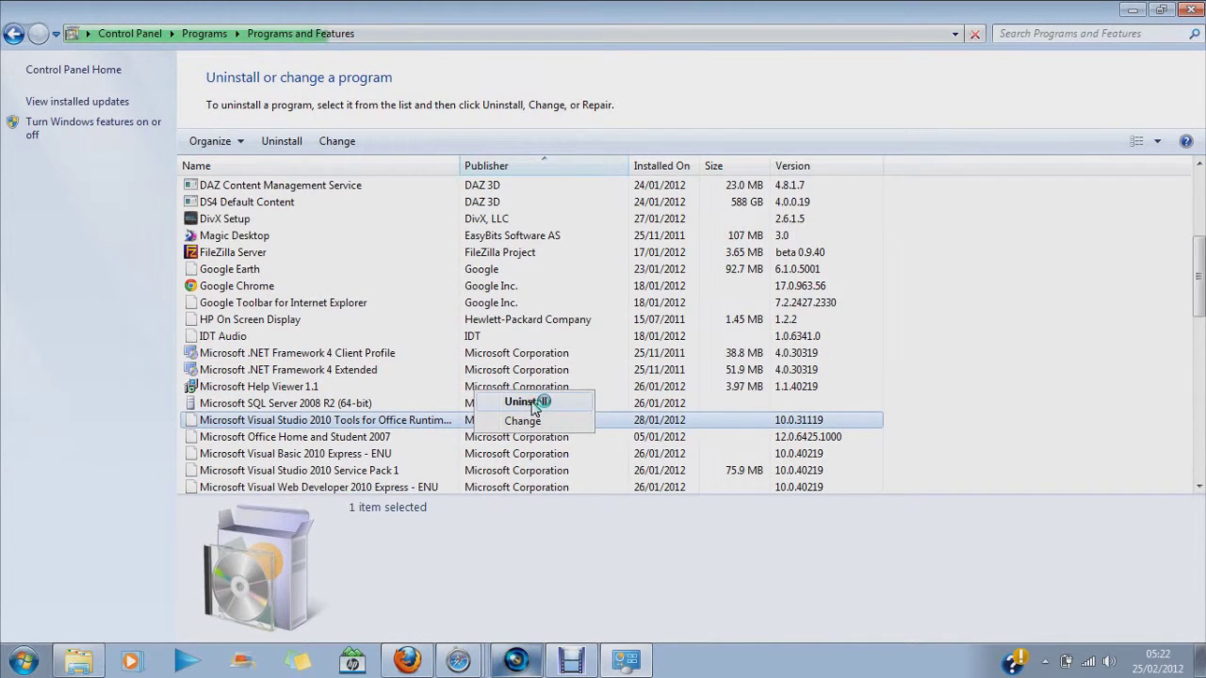
left_click(687, 412)
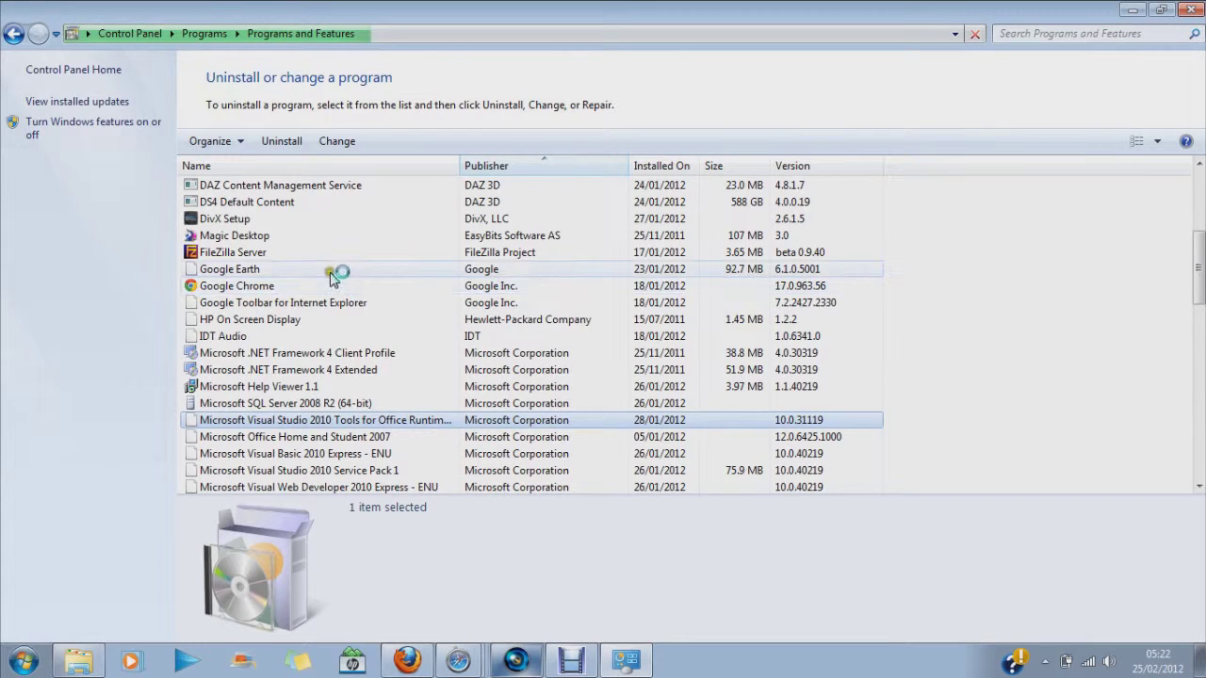
- Uninstall Google Earth, confirm its removal and reposition the Windows Installer progress window
left_click(333, 269)
right_click(334, 269)
left_click(375, 274)
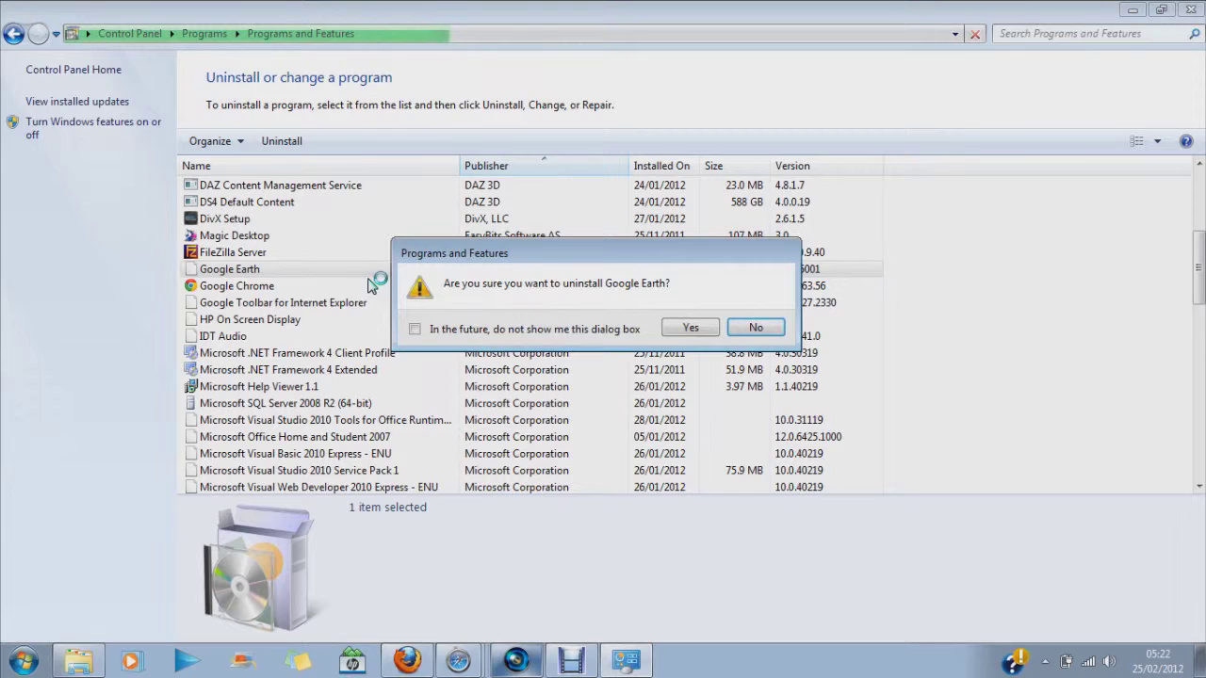
left_click(692, 327)
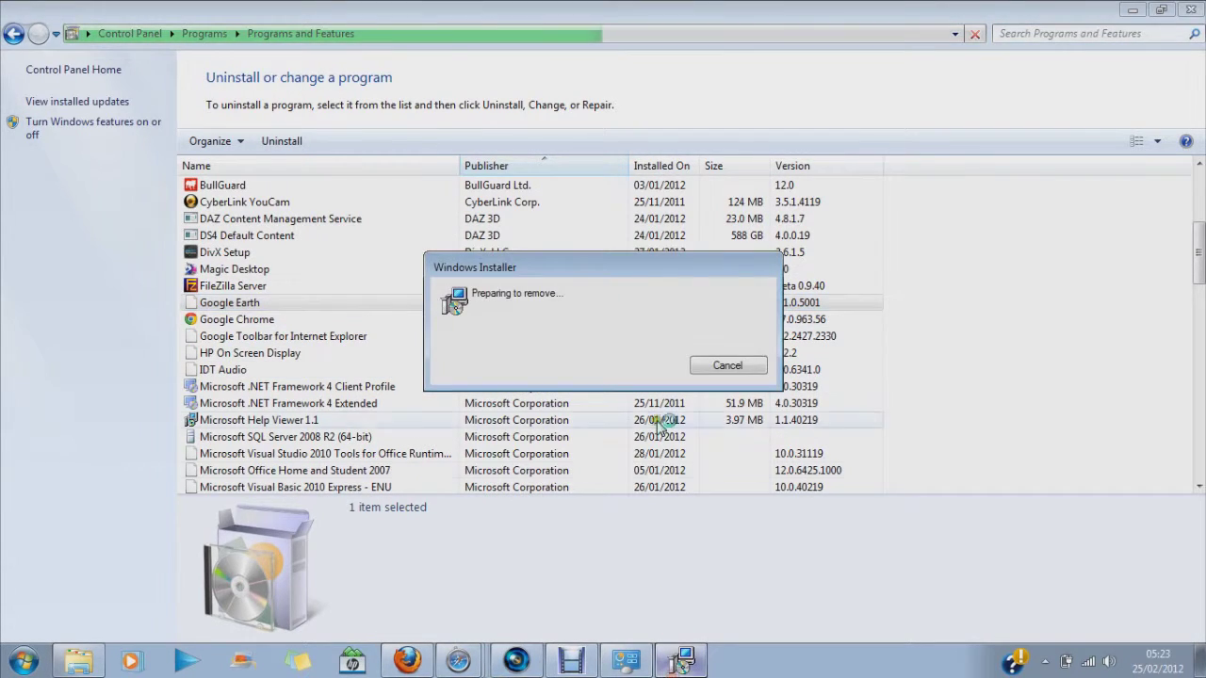
left_click_drag(625, 278, 551, 351)
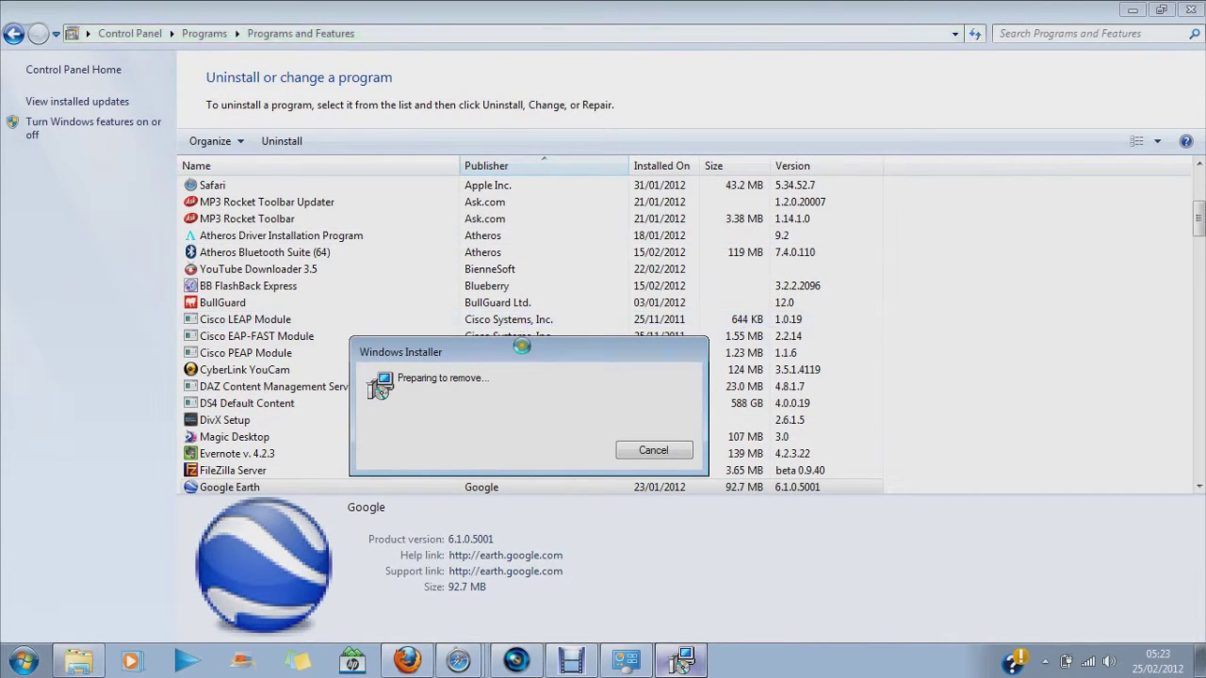
left_click_drag(521, 353, 518, 252)
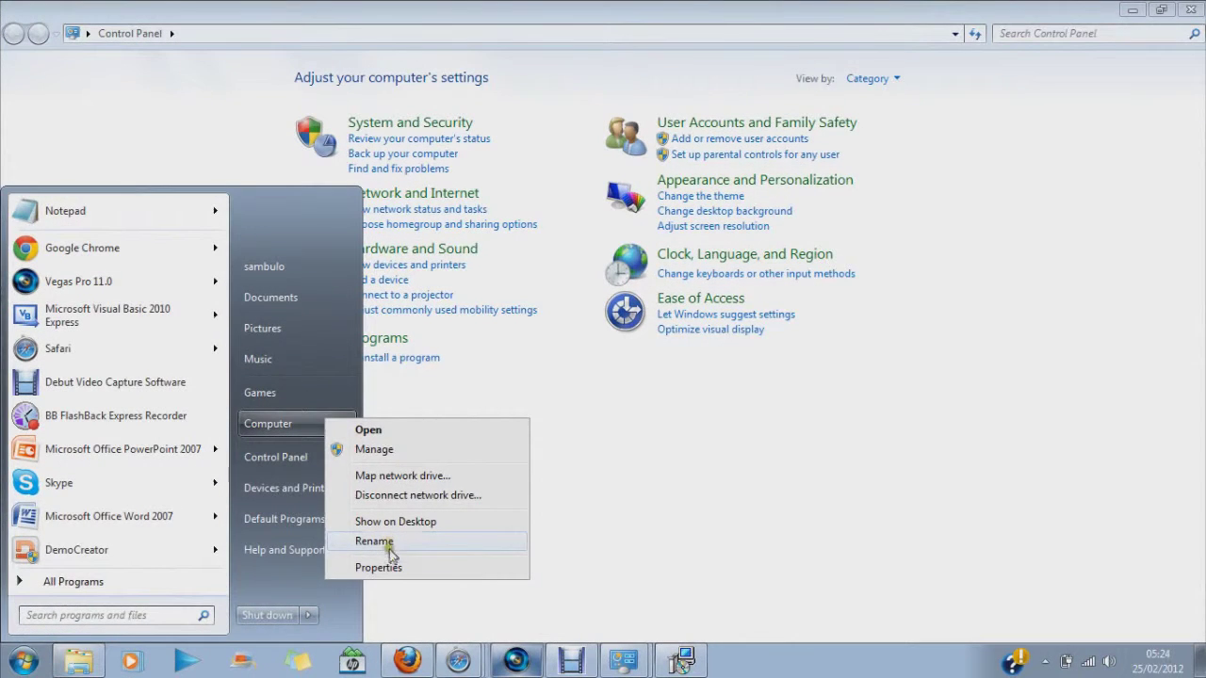
- Open the computer's basic system information through the properties of Computer and request its system protection settings
left_click(393, 568)
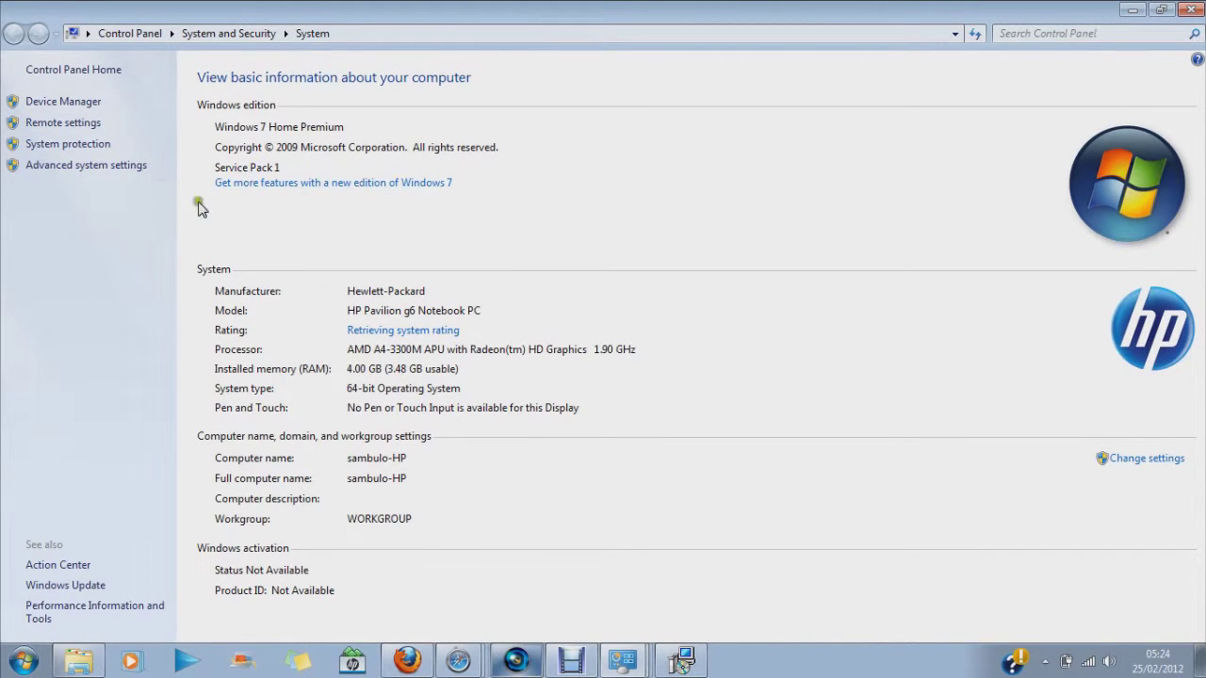
left_click(22, 659)
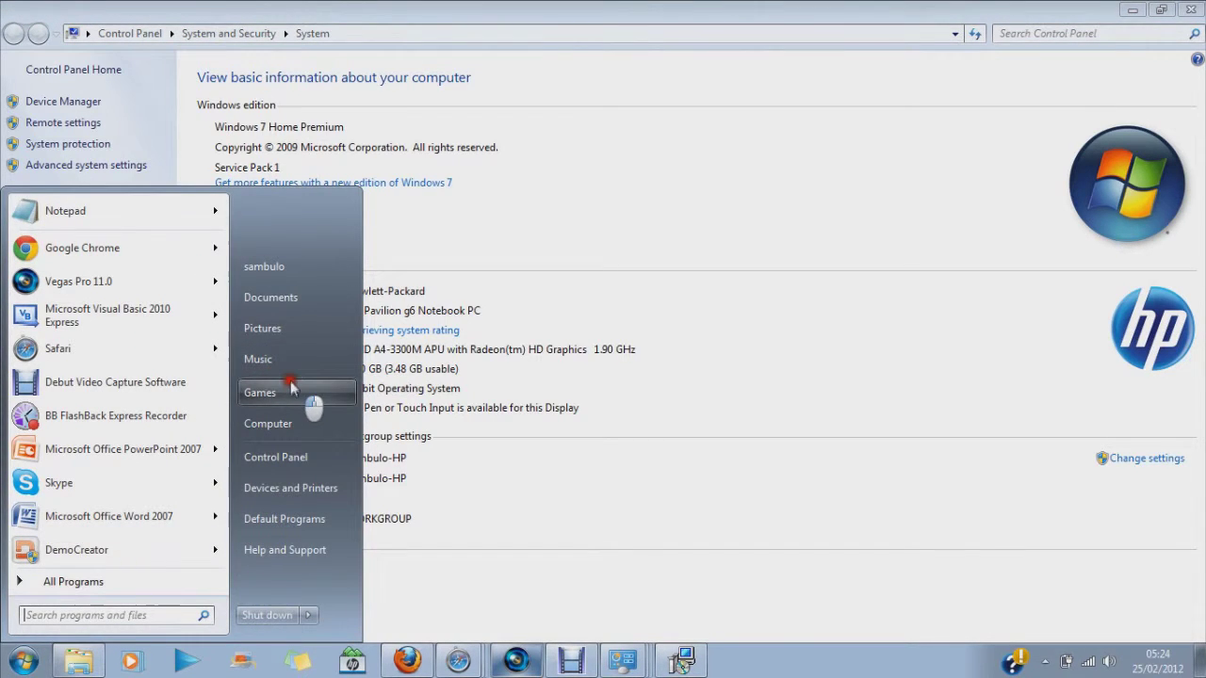
right_click(293, 433)
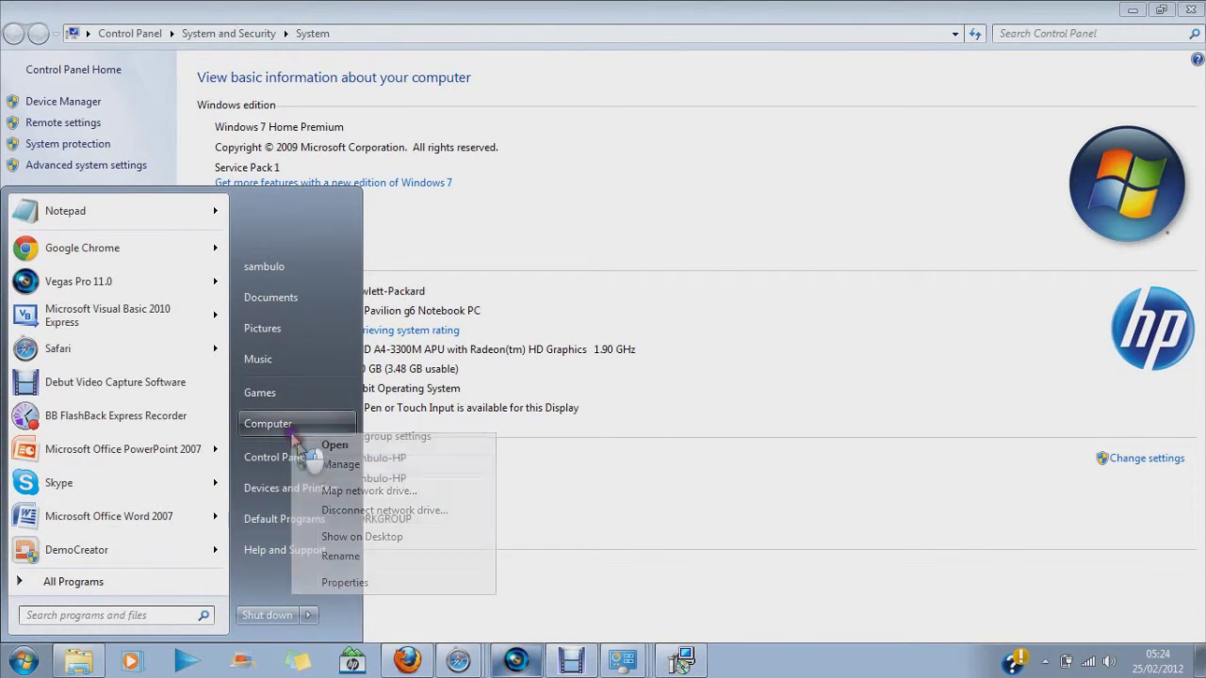
left_click(356, 584)
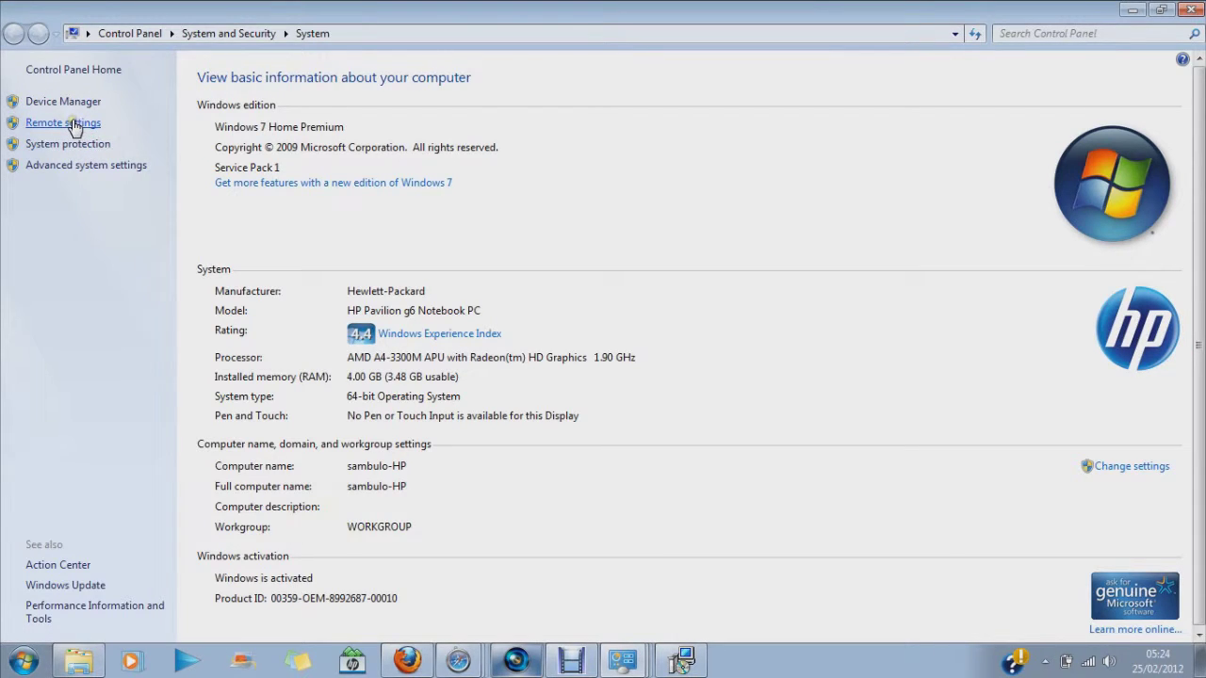
left_click(80, 148)
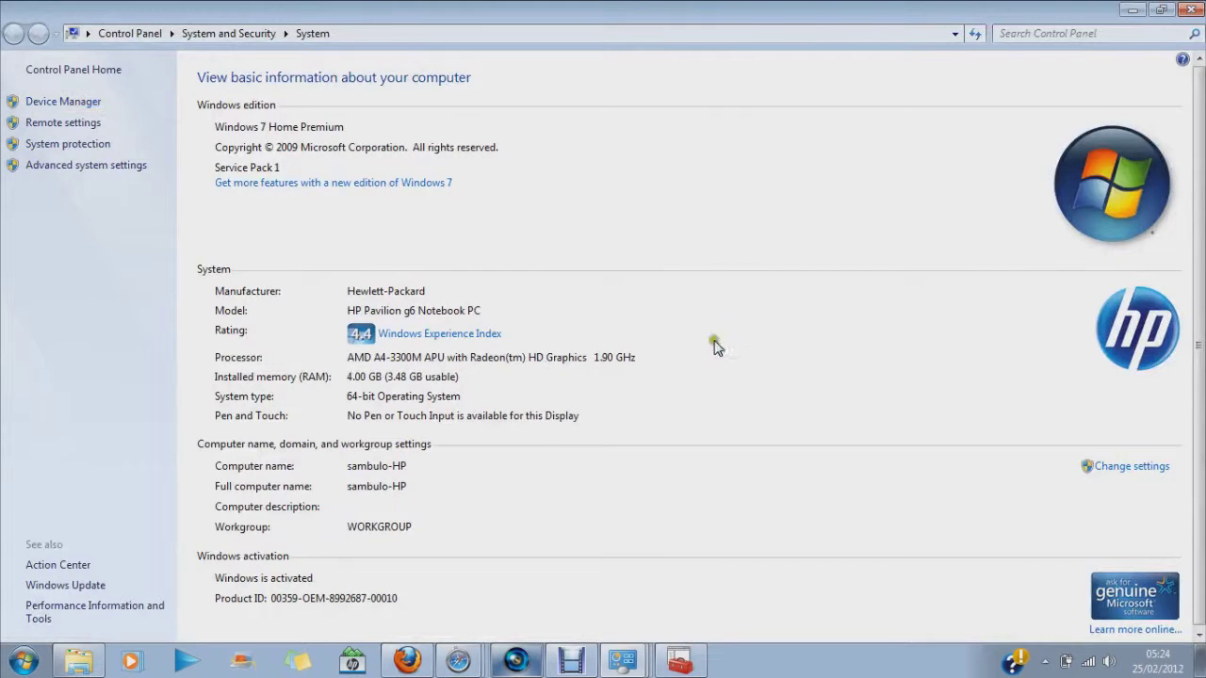
- Try the "Adjust for best performance" visual effects option in the advanced system performance settings, and cancel both dialogs
left_click(117, 164)
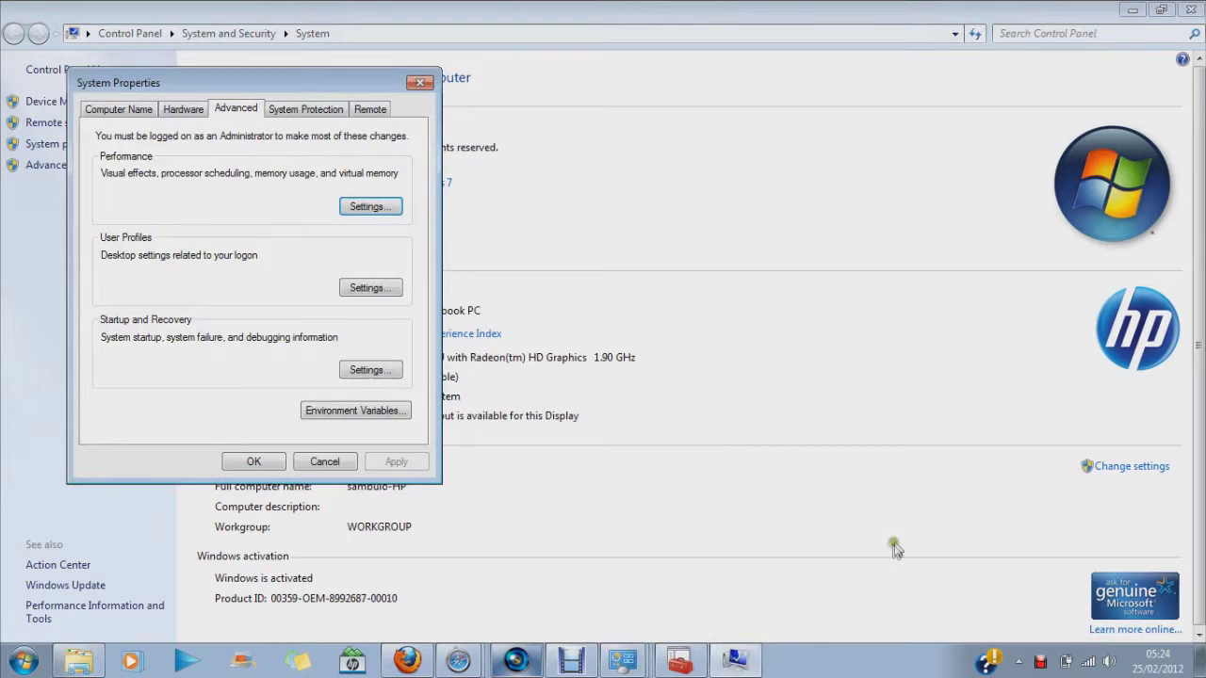
left_click(365, 199)
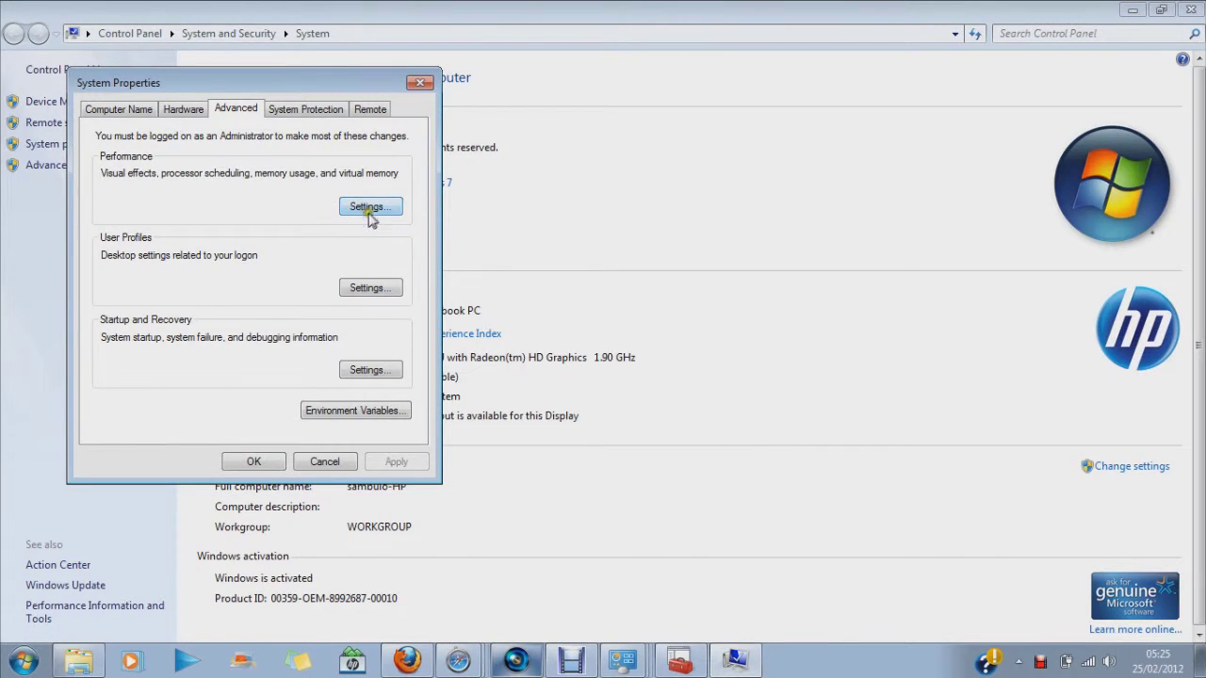
left_click(354, 215)
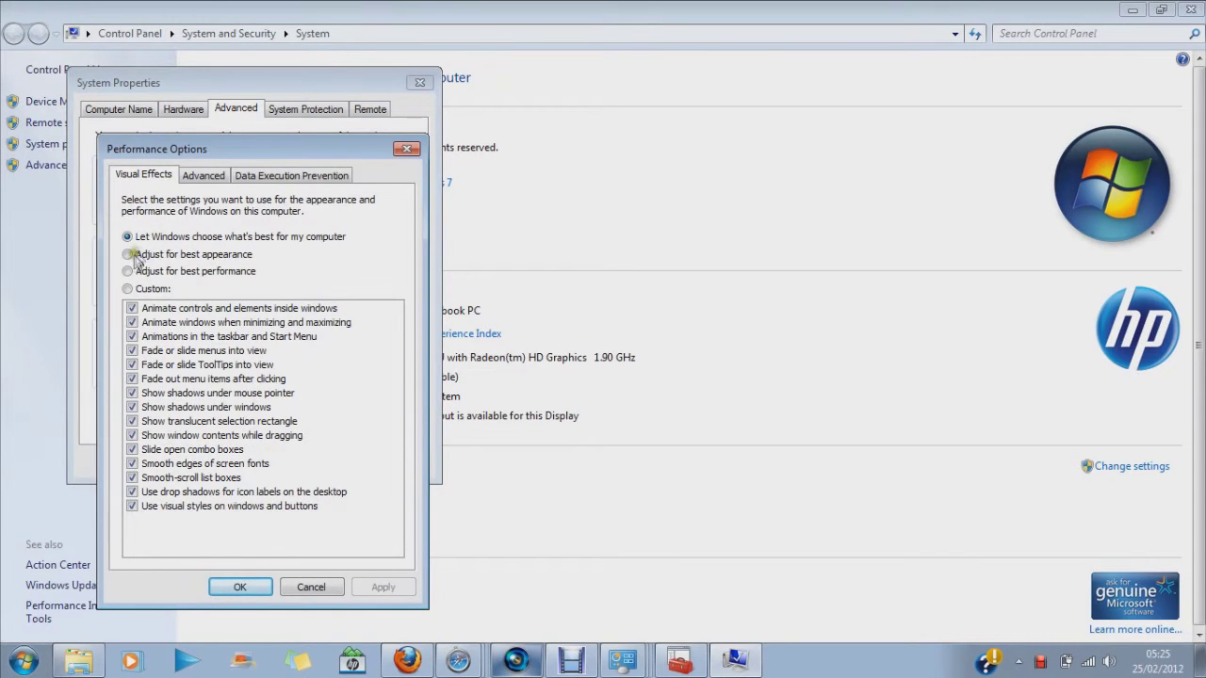
left_click(128, 271)
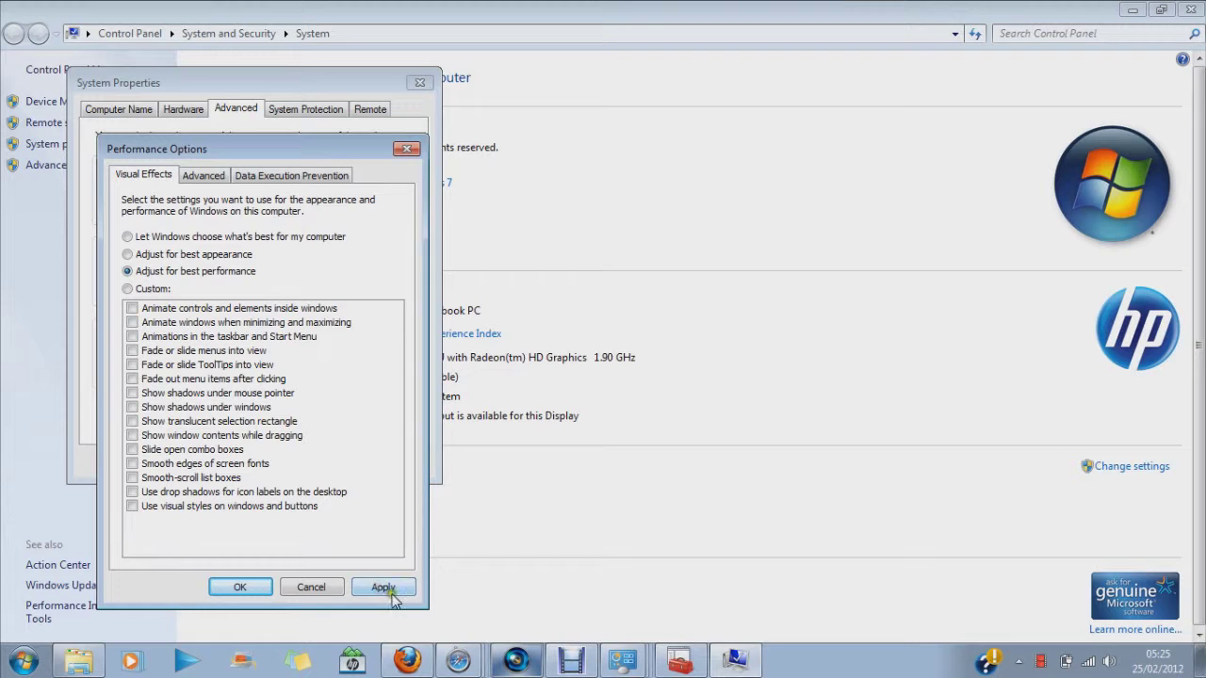
left_click(307, 585)
left_click(311, 461)
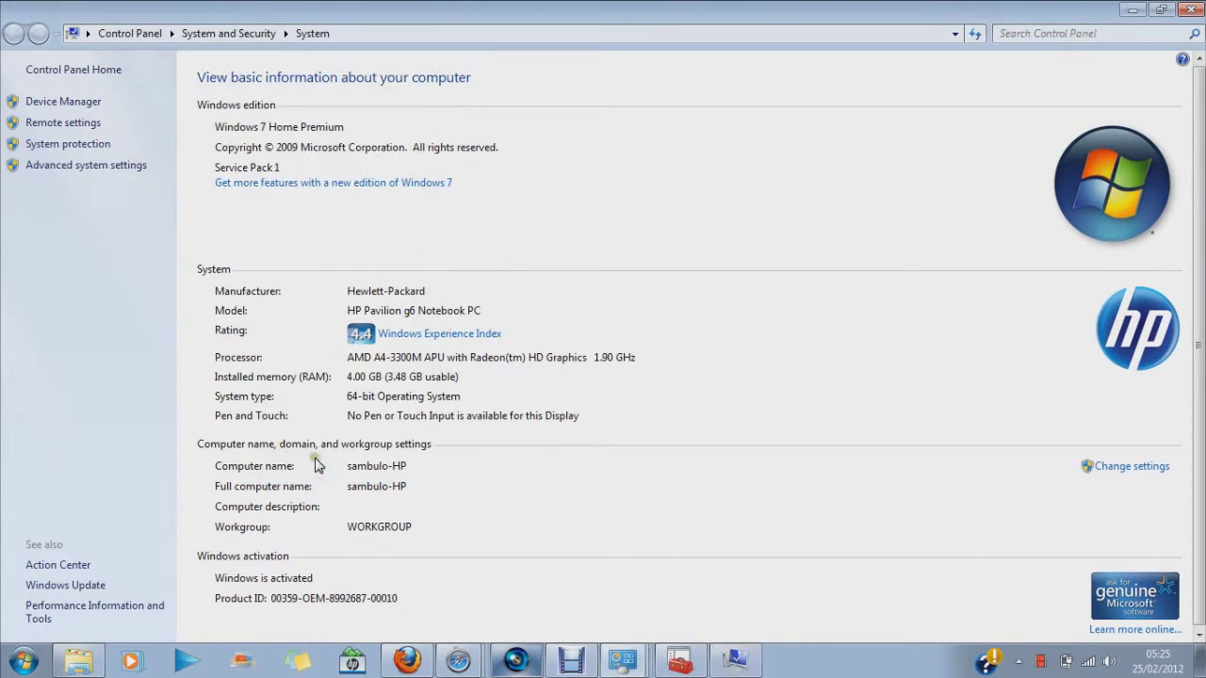
- Open the Windows Prefetch folder by launching Run and executing prefetch
left_click(20, 662)
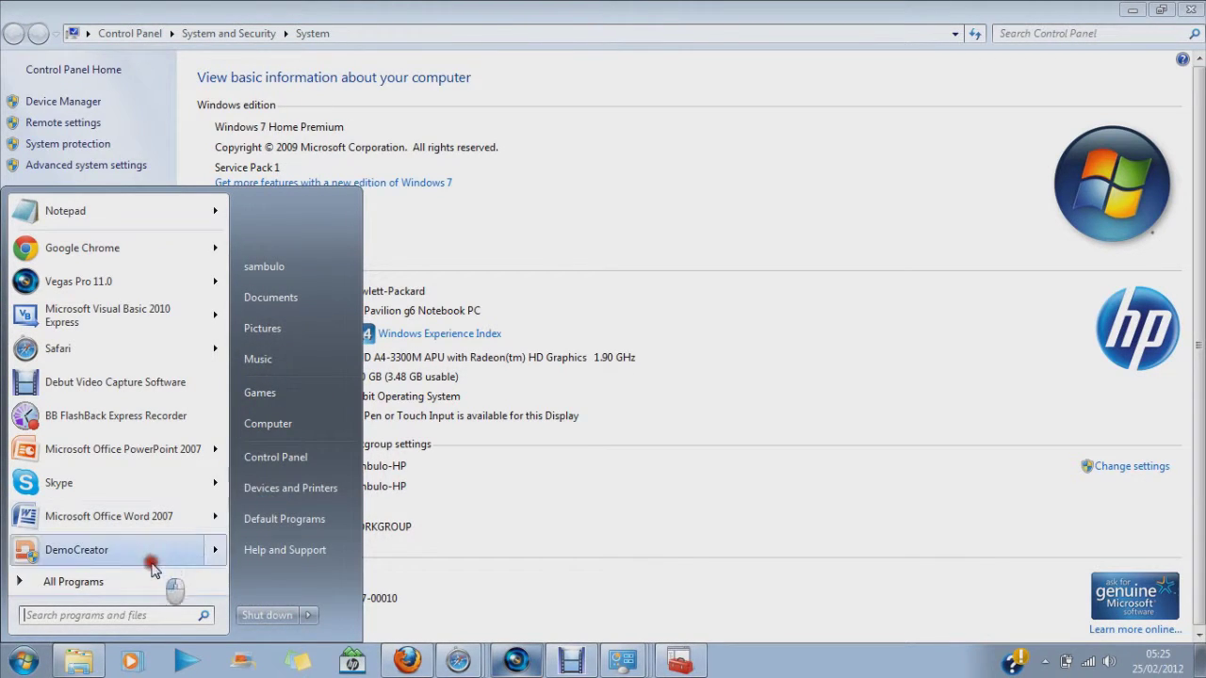
left_click(143, 614)
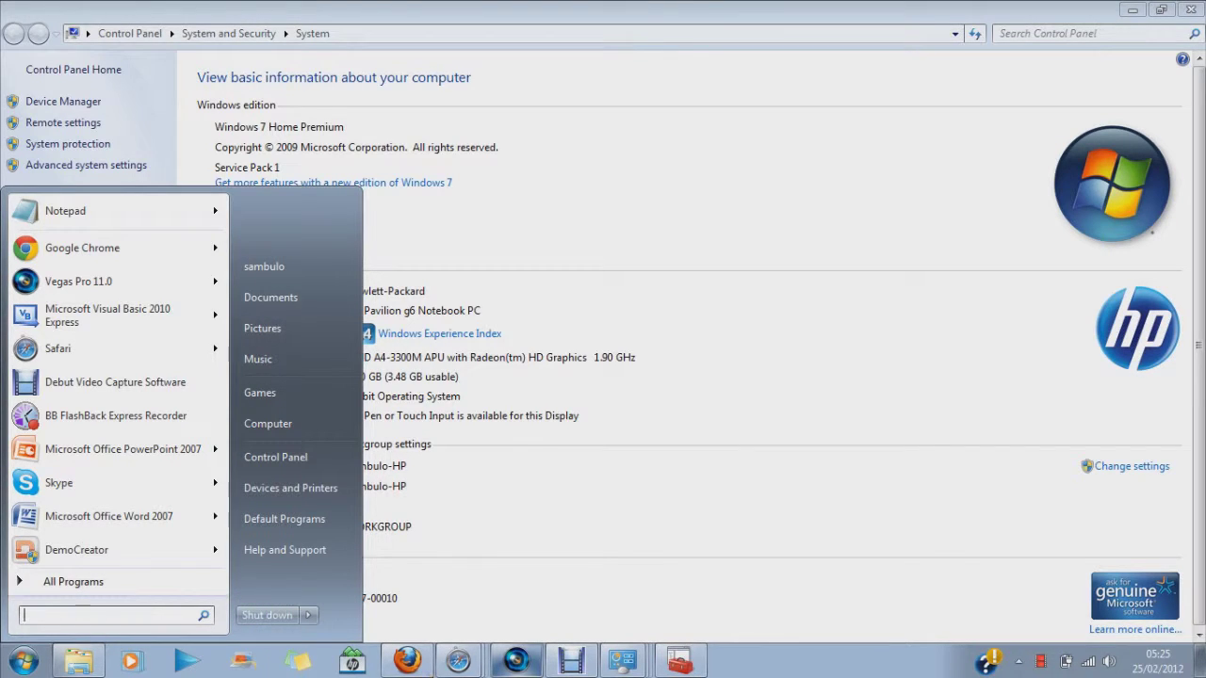
type("ru")
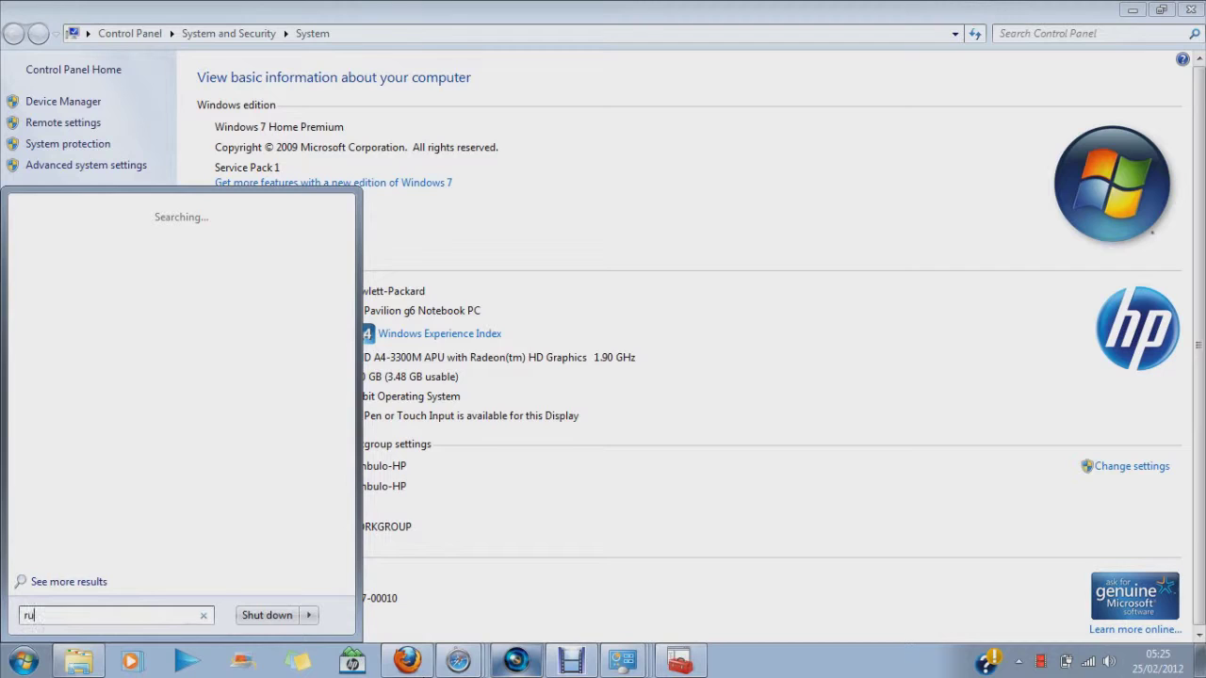
type("n")
key("Return")
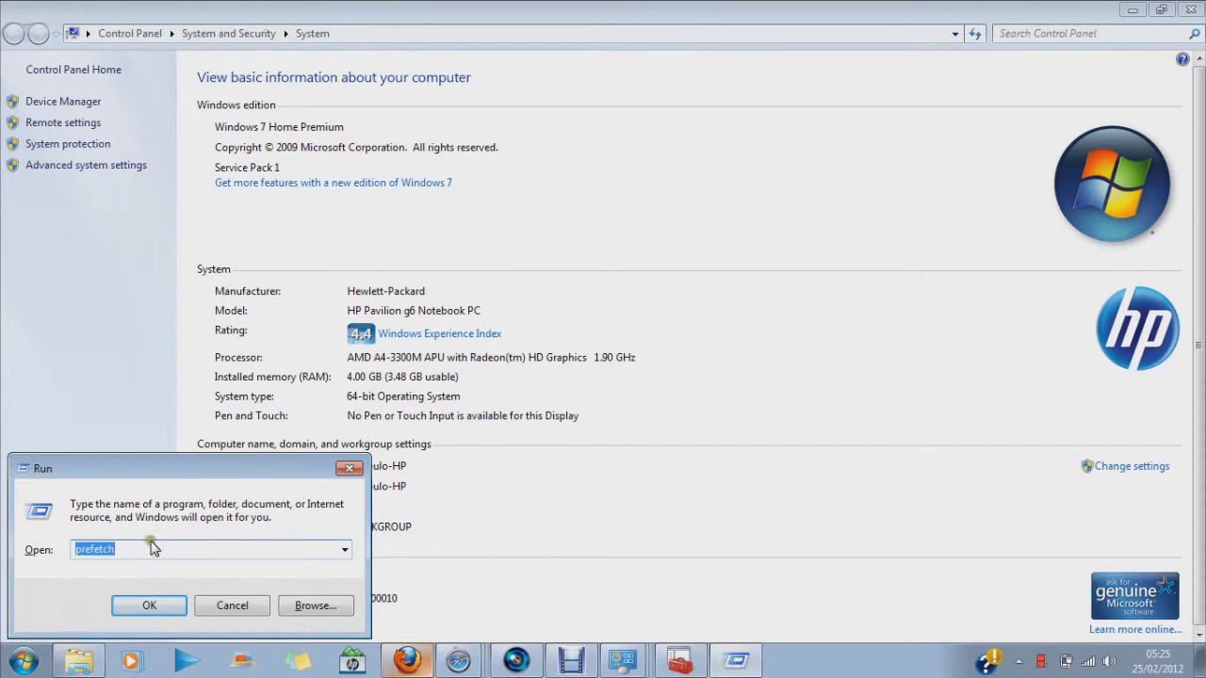
left_click(150, 605)
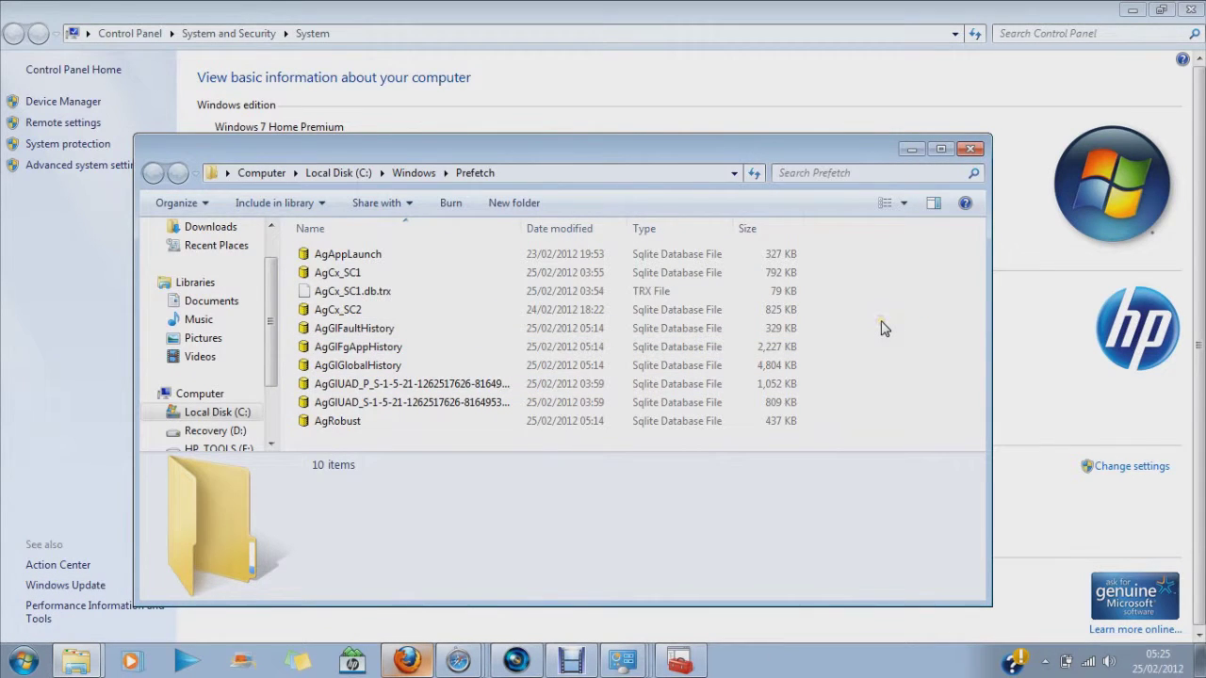
- Move all files in the Prefetch folder to the Recycle Bin and close the folder window
key("ctrl+a")
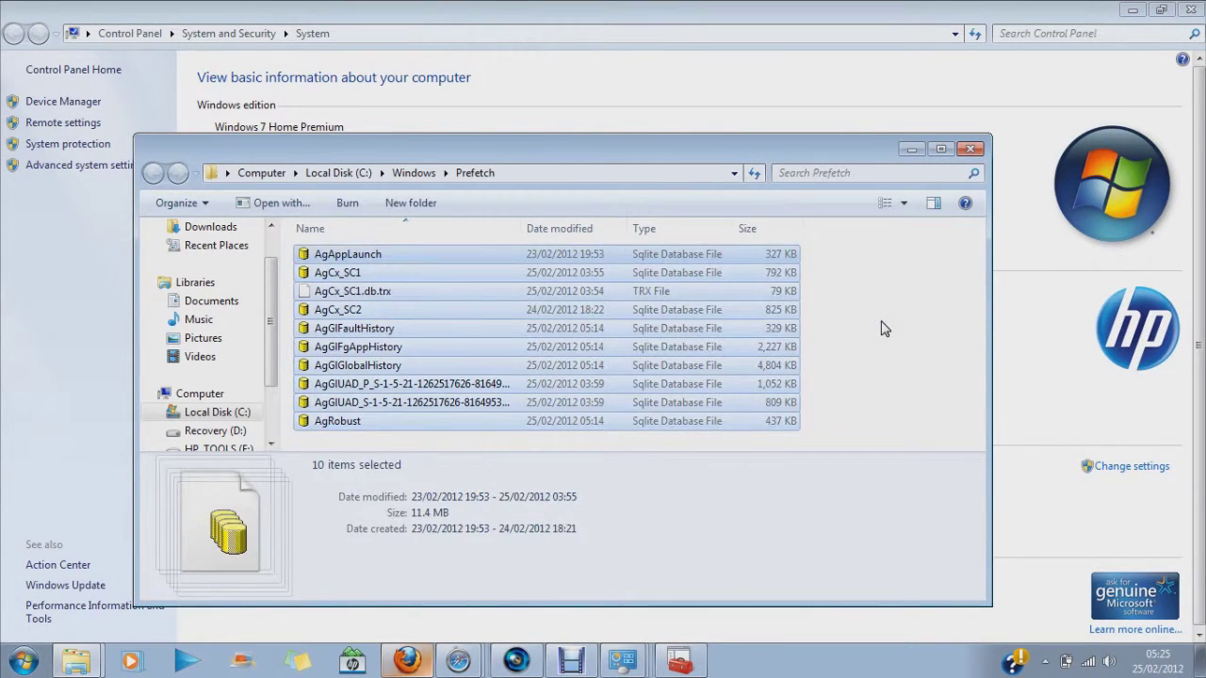
key("Delete")
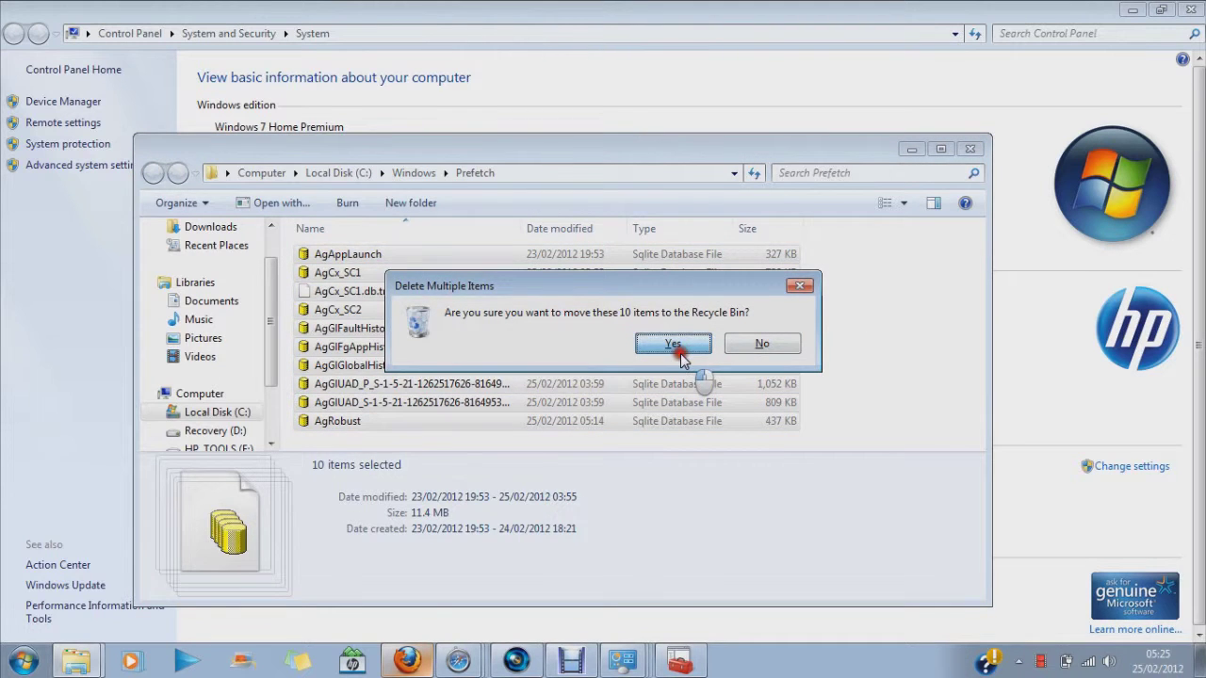
left_click(678, 351)
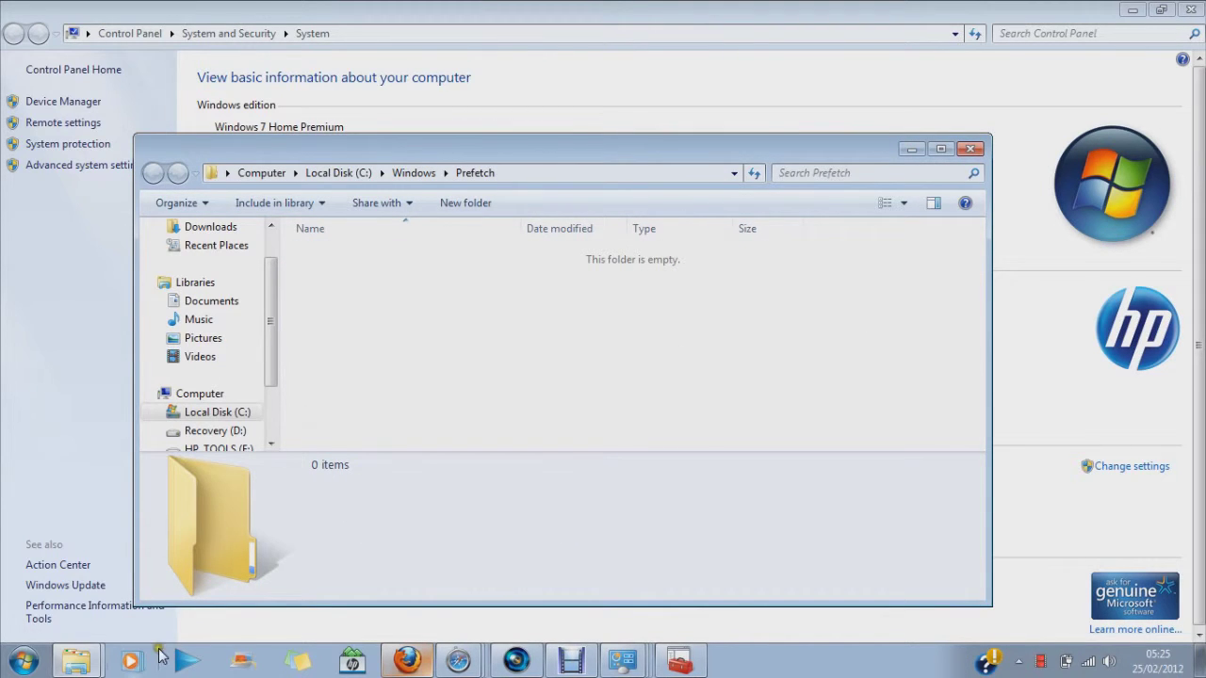
left_click(970, 148)
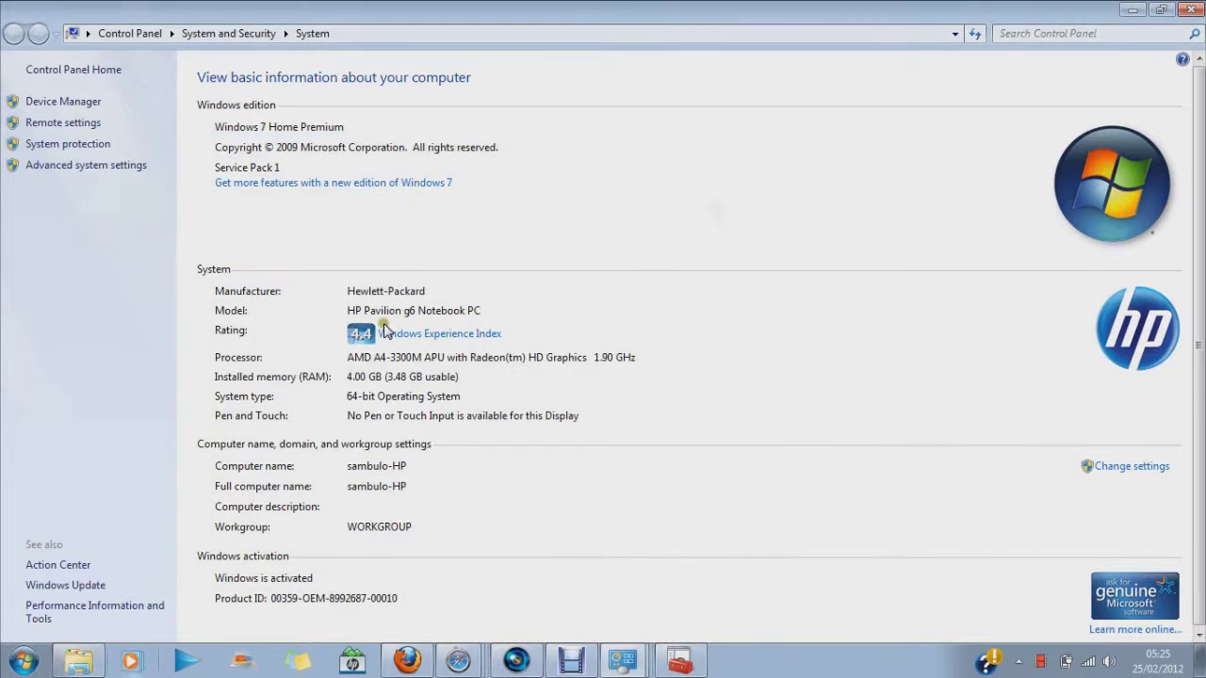
- Open the user's Temp folder by launching Run and executing %temp%
key("super")
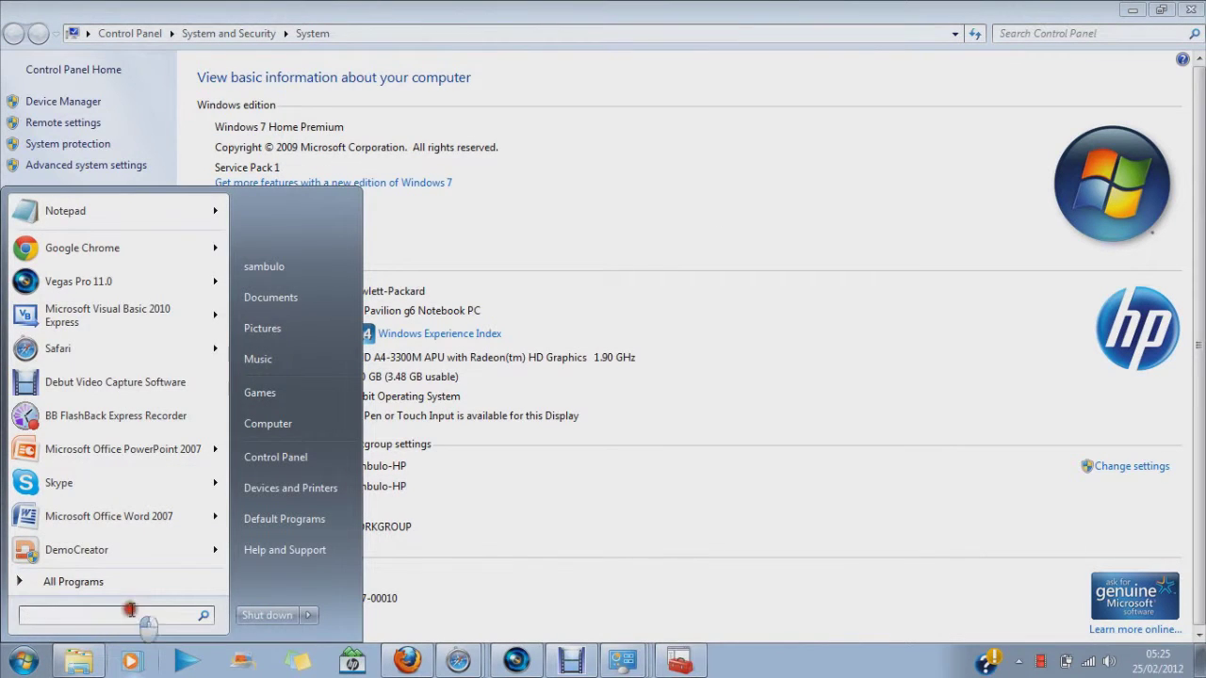
type("r")
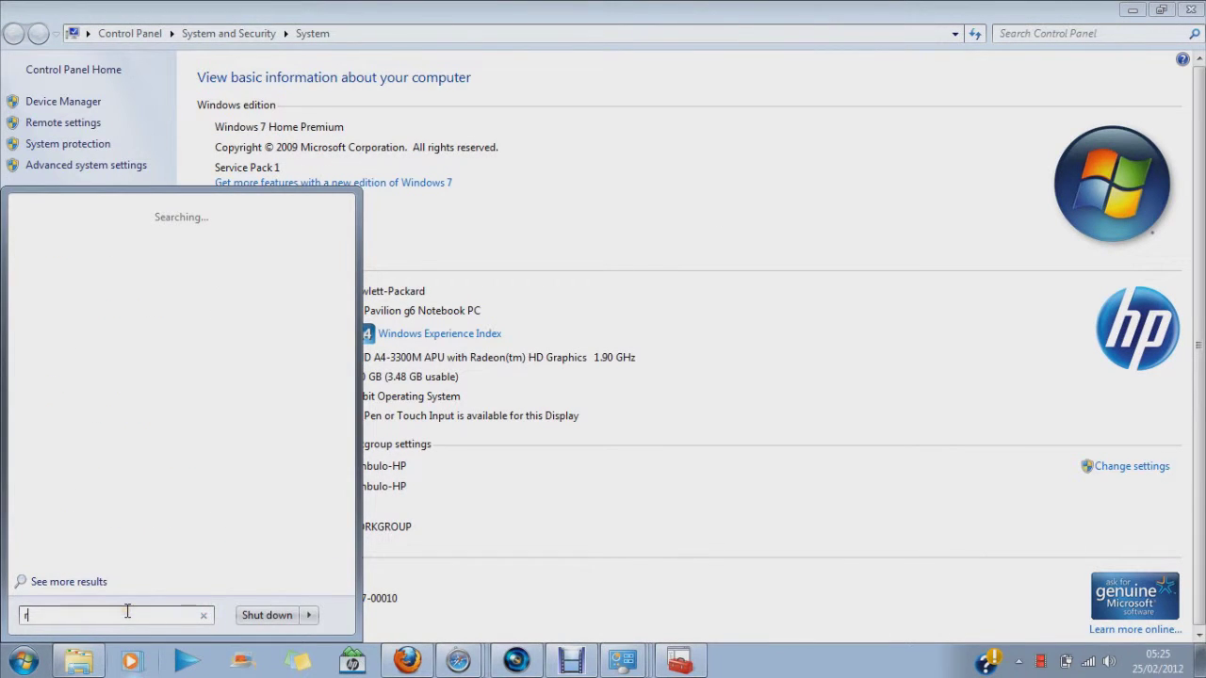
type("un")
key("Return")
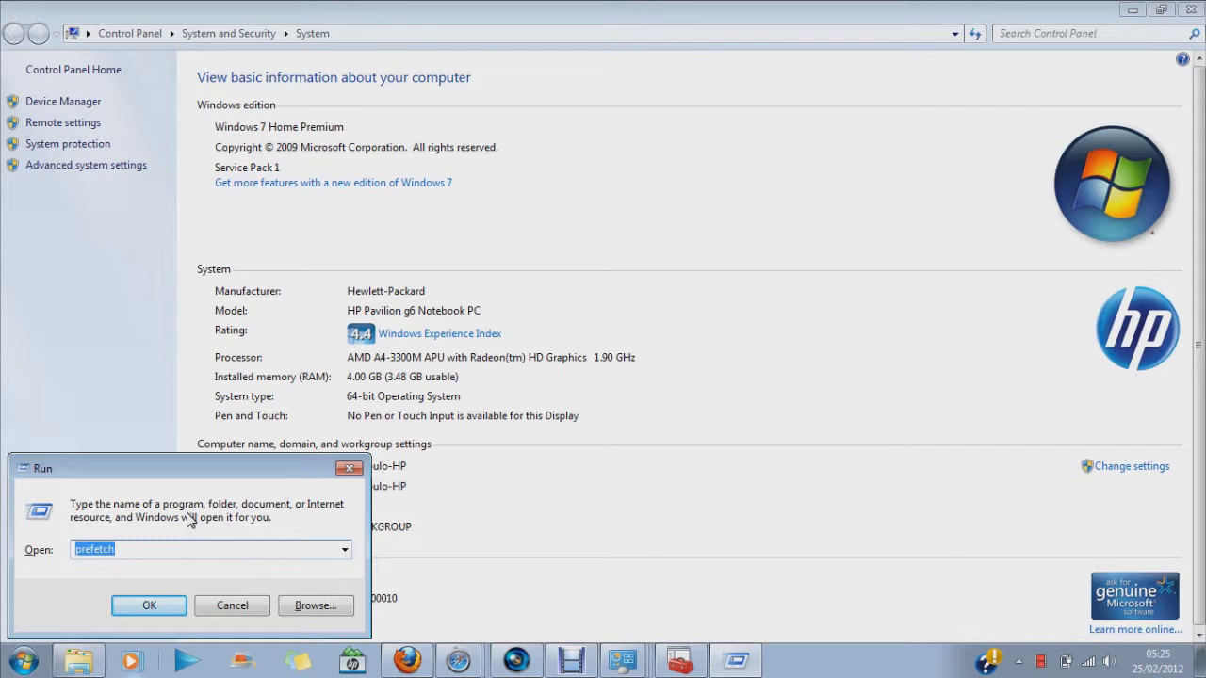
type("%")
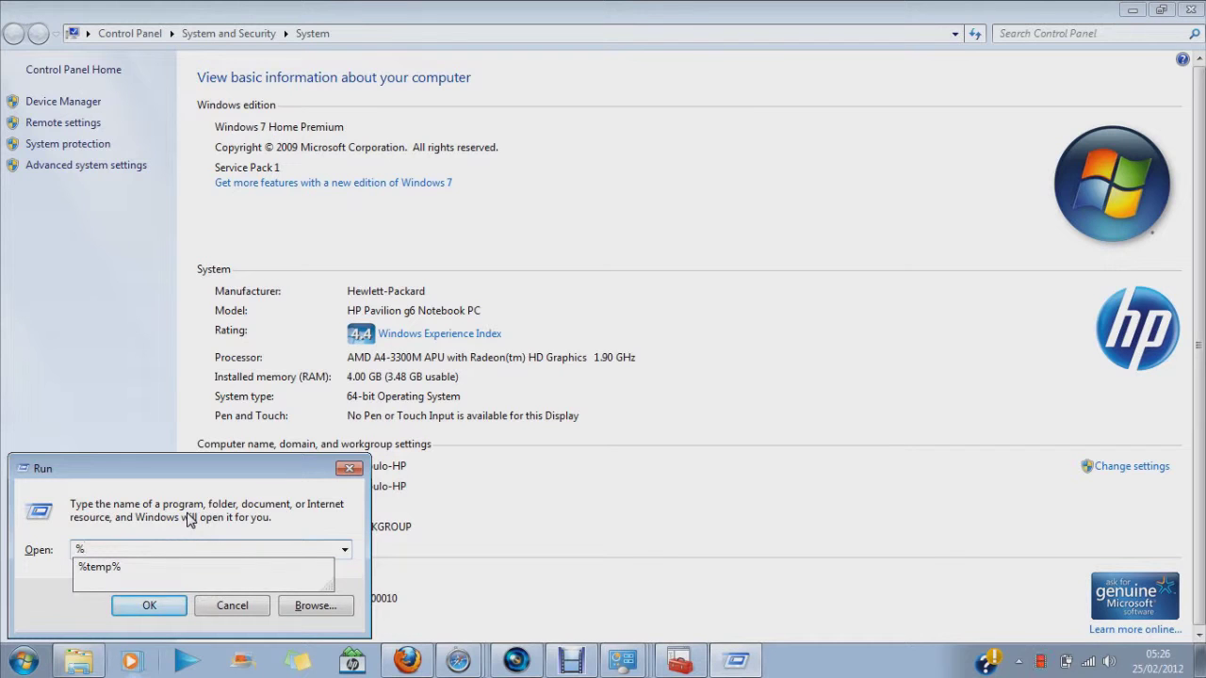
type("temp%")
key("Return")
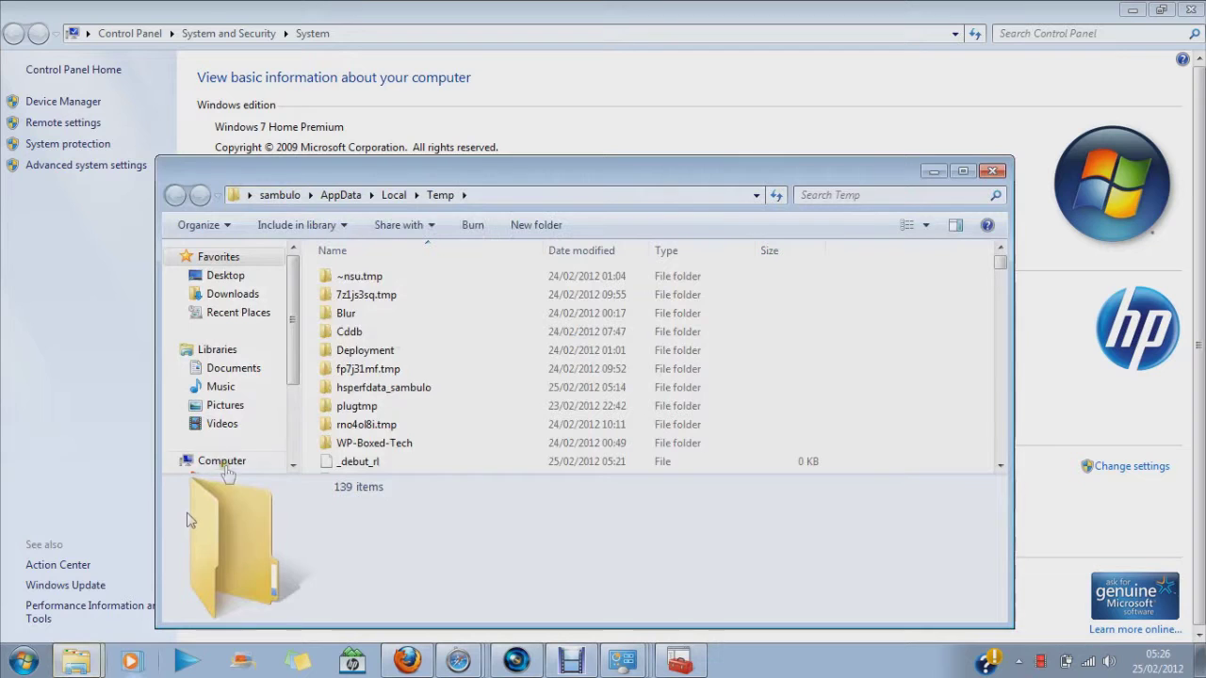
- Move all items in the Temp folder to the Recycle Bin, retrying or skipping those in use, and attempt to delete the leftovers again
left_click(546, 350)
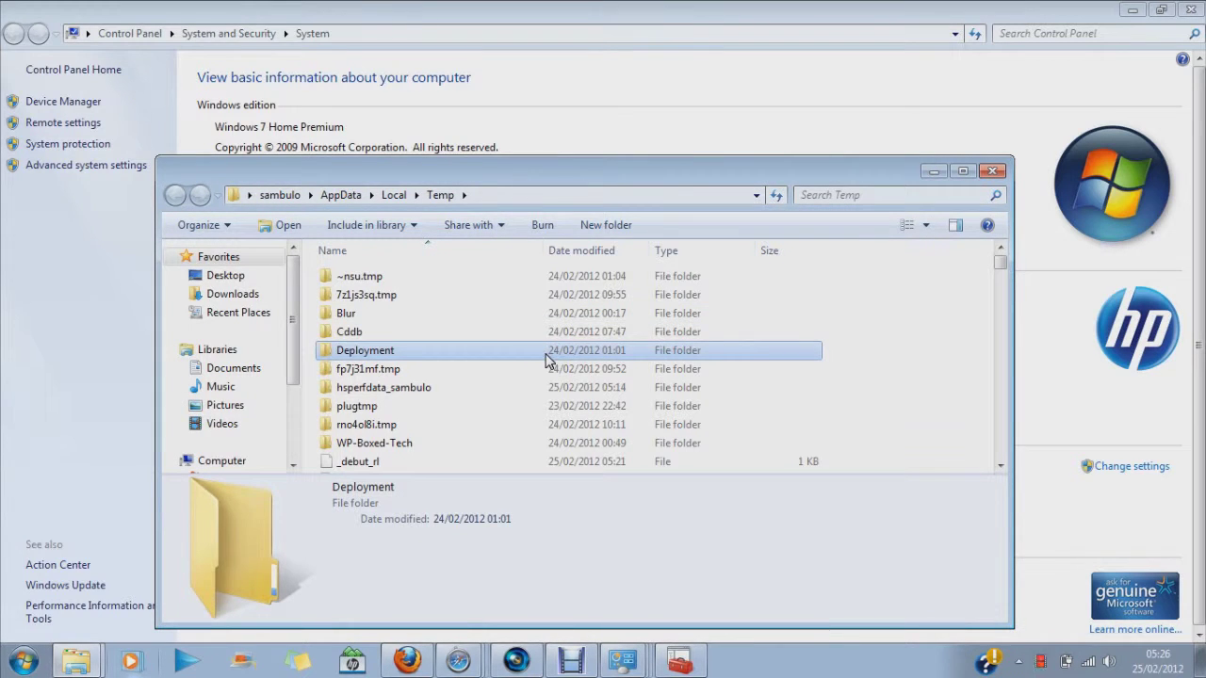
key("ctrl+a")
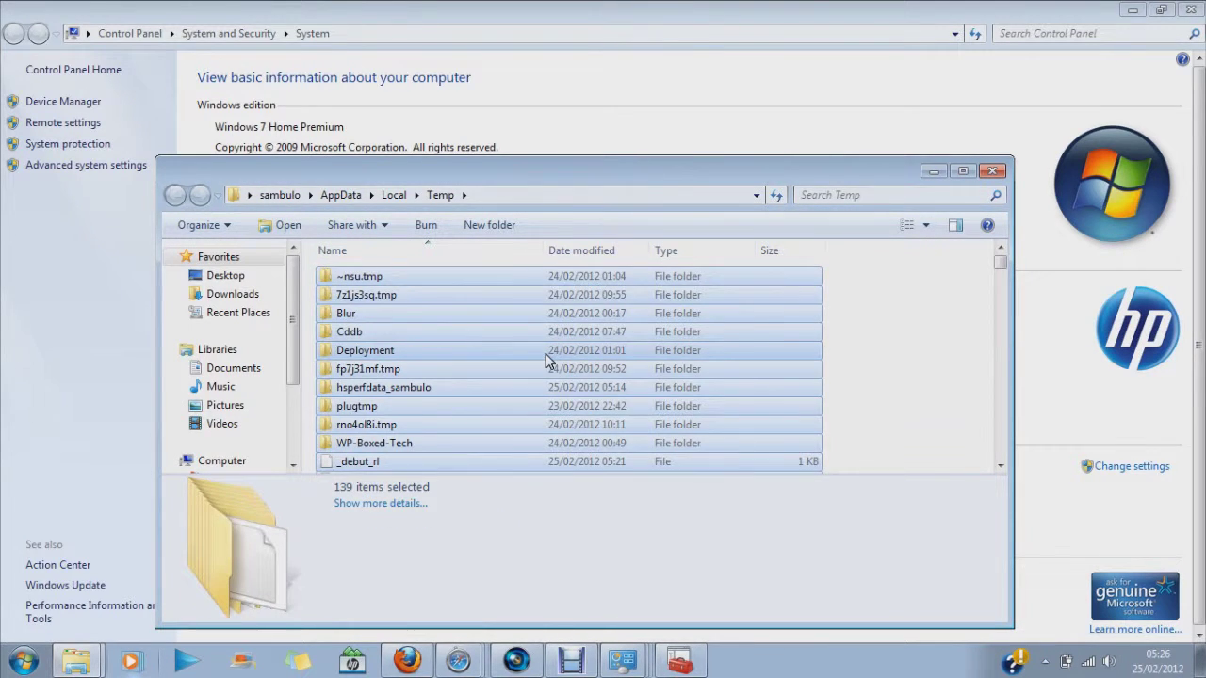
key("Delete")
left_click(655, 348)
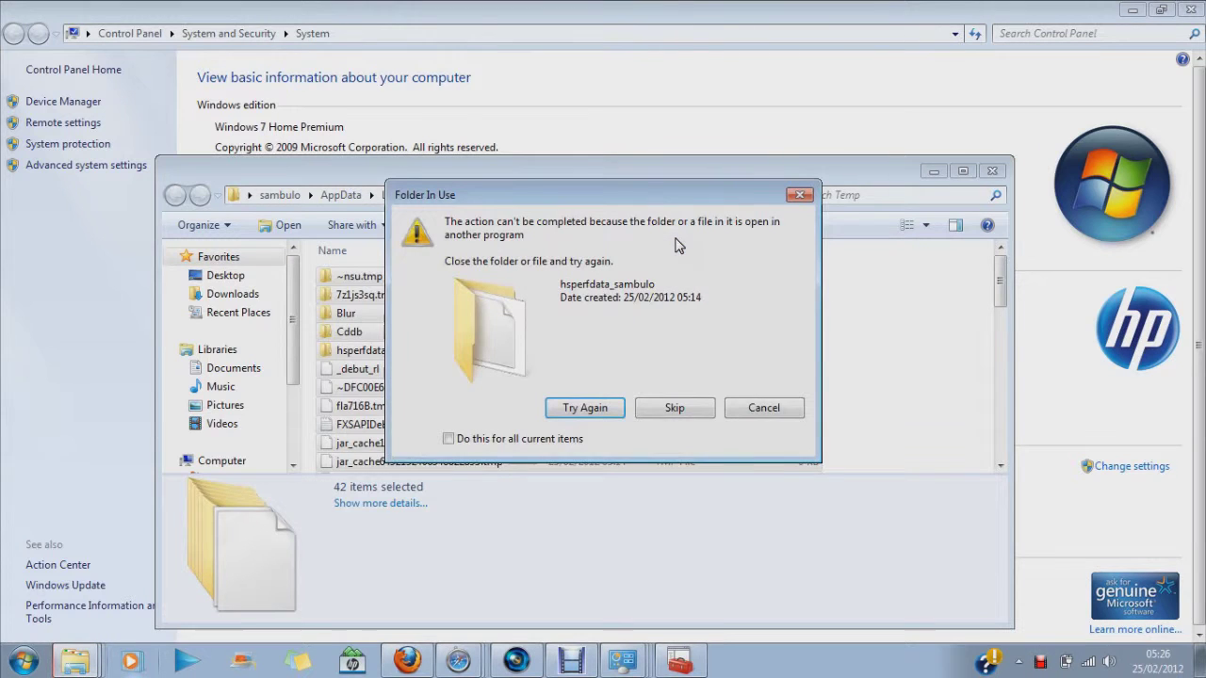
left_click(575, 412)
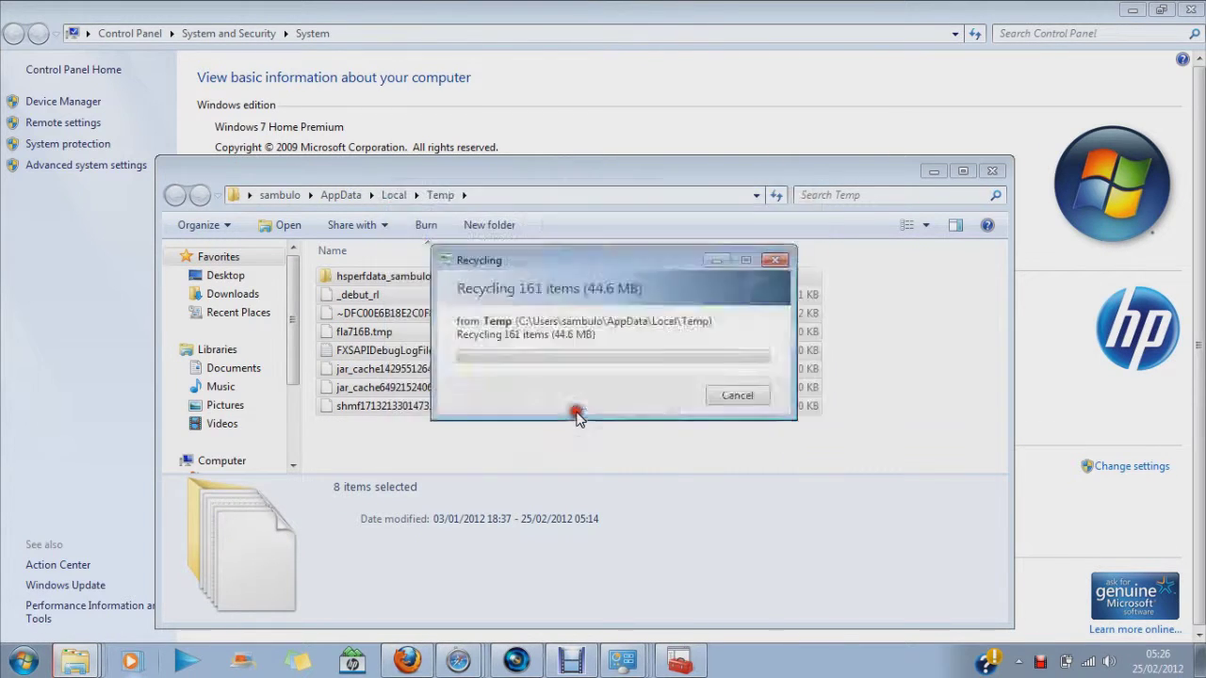
left_click(577, 414)
left_click(578, 414)
left_click(578, 415)
left_click(674, 407)
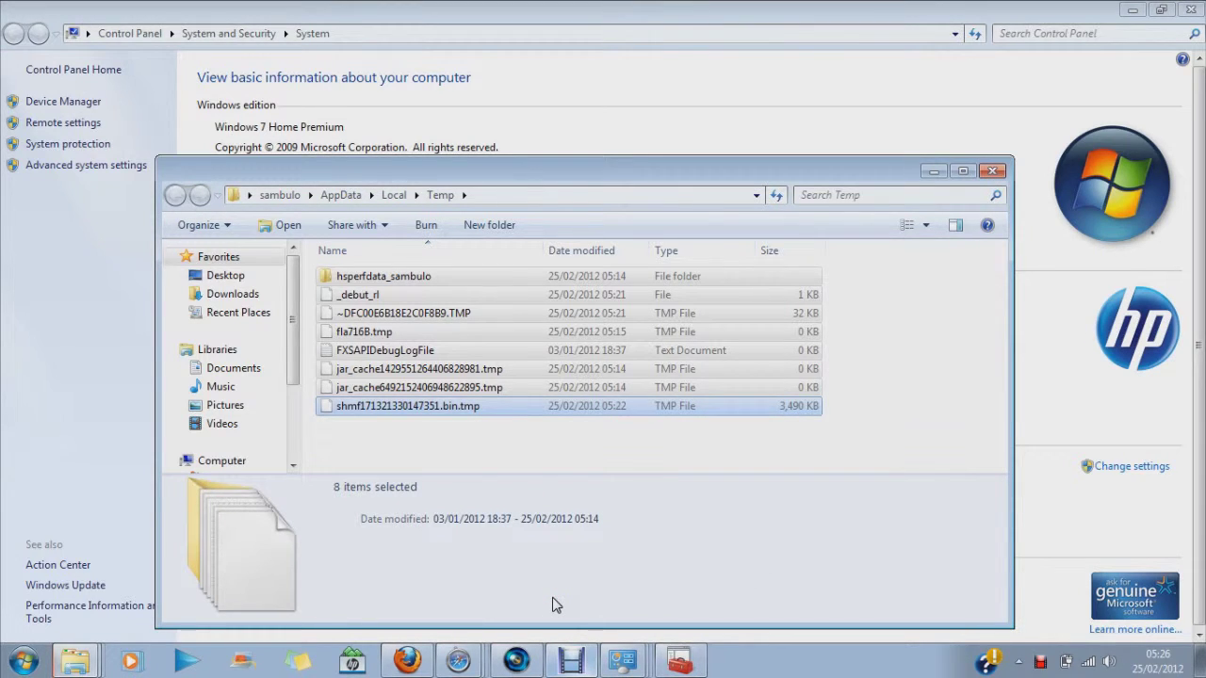
key("Delete")
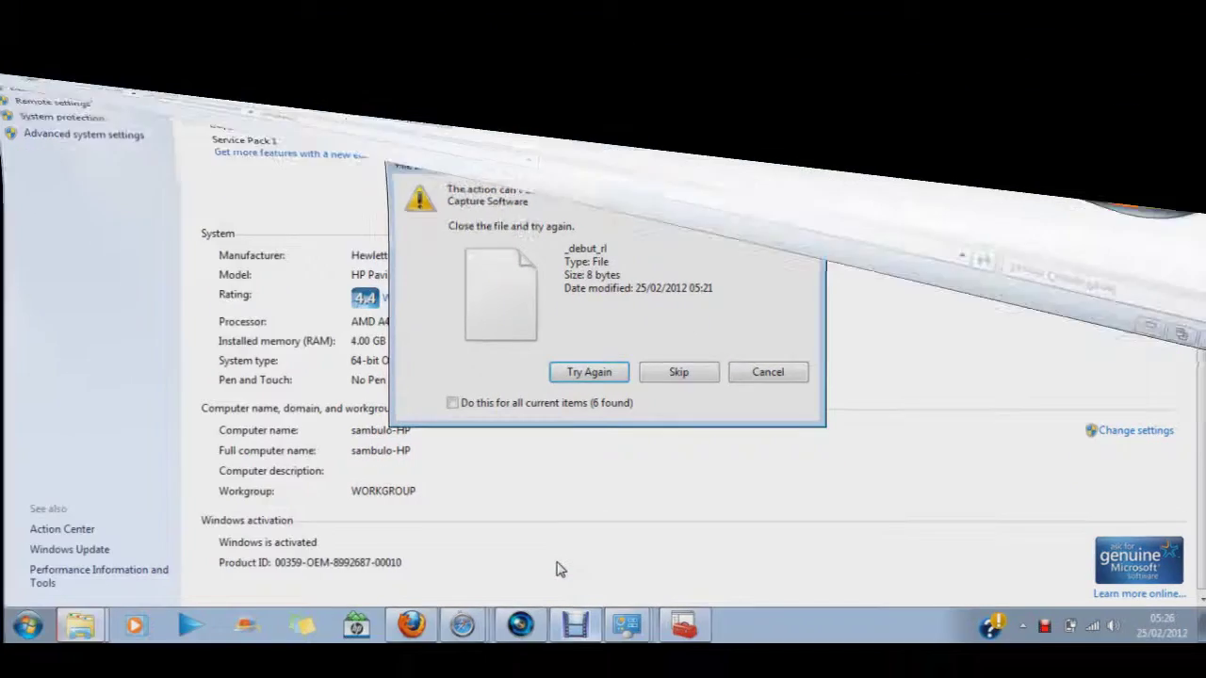